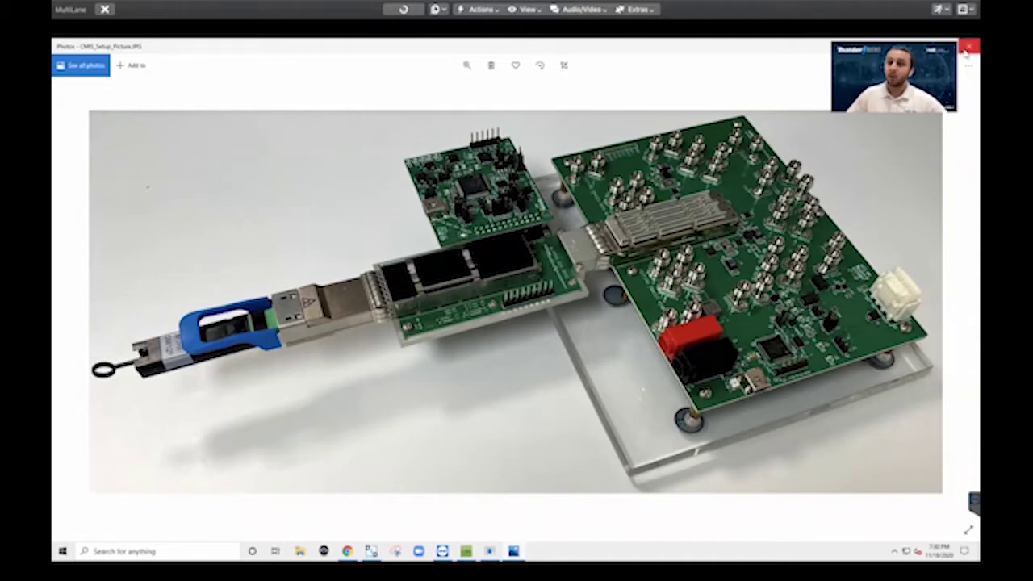
Step: Close the setup photo, then switch from the ML4066 analyzer window to the CMIS kit window
left_click(966, 51)
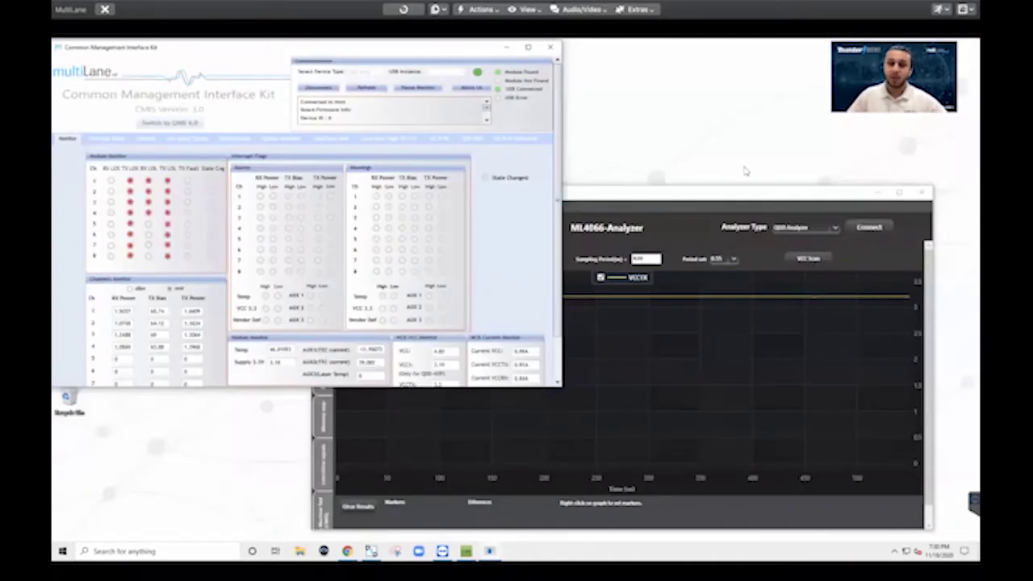
left_click(728, 199)
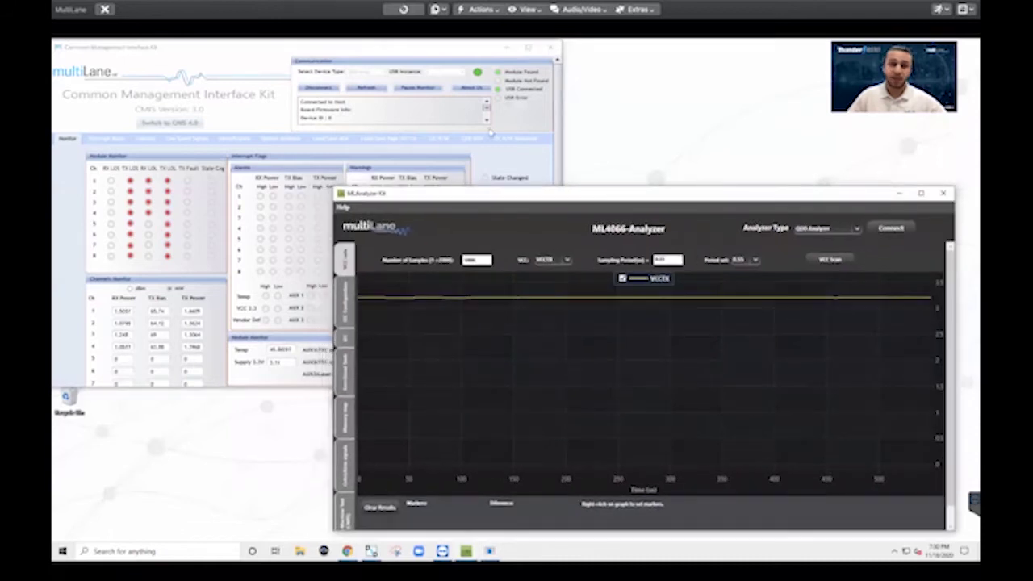
left_click(250, 118)
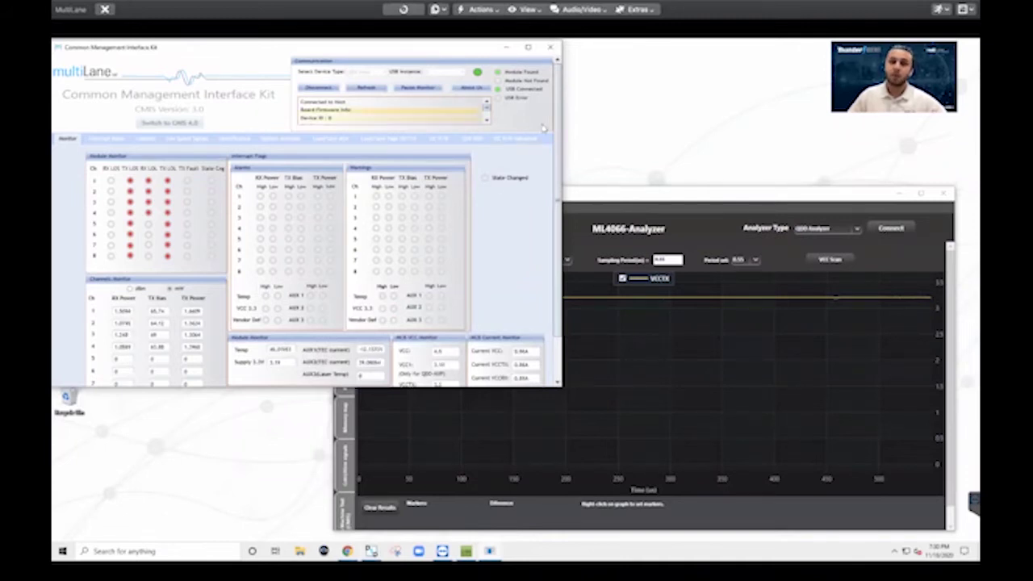
Step: Minimize the CMIS kit, move the analyzer window up and left, and connect it to the module
left_click(506, 46)
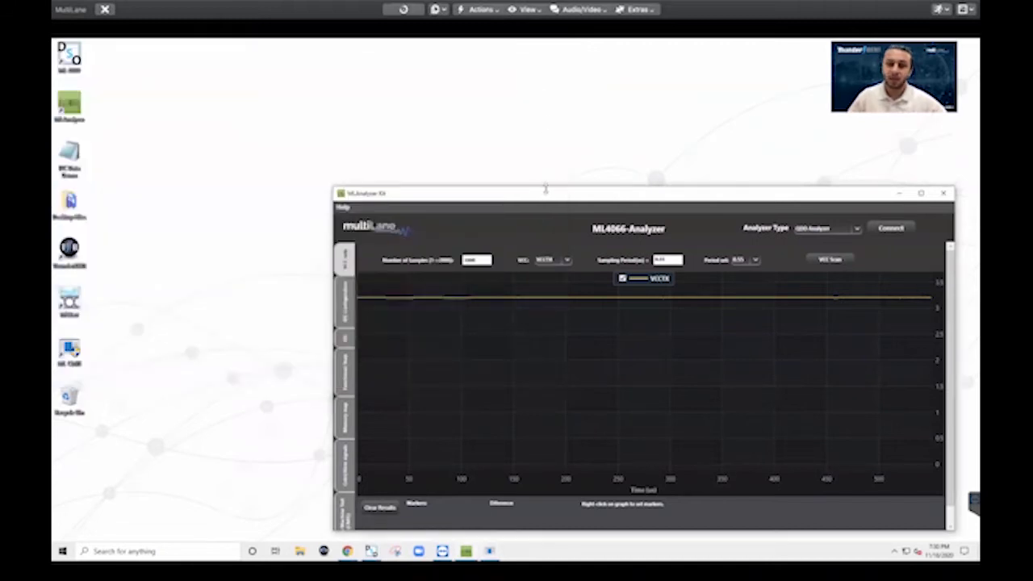
left_click_drag(545, 190, 406, 119)
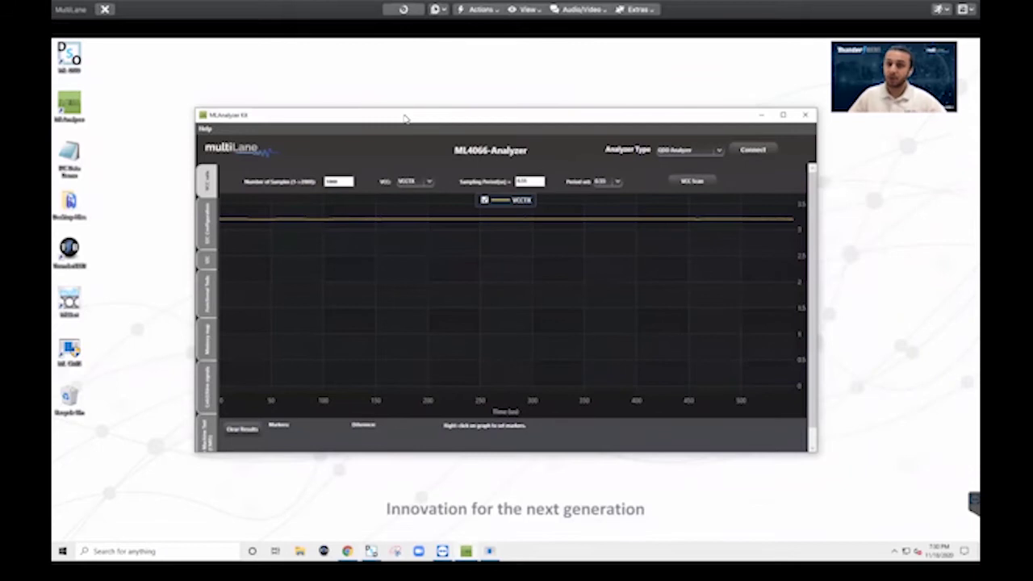
mouse_move(405, 118)
left_mouse_down()
mouse_move(659, 159)
mouse_move(526, 122)
mouse_move(397, 114)
left_mouse_up()
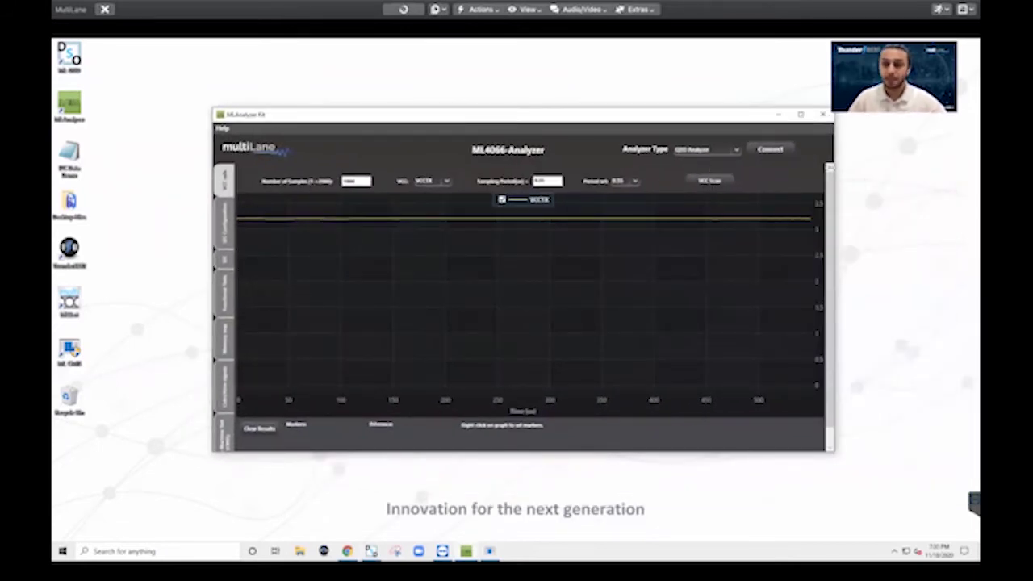
left_click(781, 152)
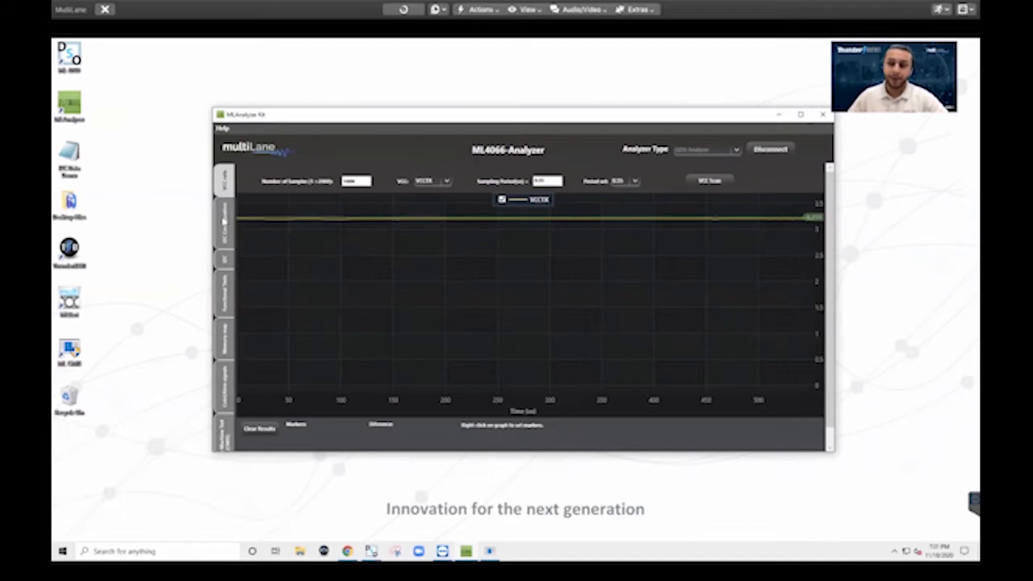
Step: Set the I2C bus direction to Internal Master and load its 100 kHz, clock-stretching master settings
left_click(224, 222)
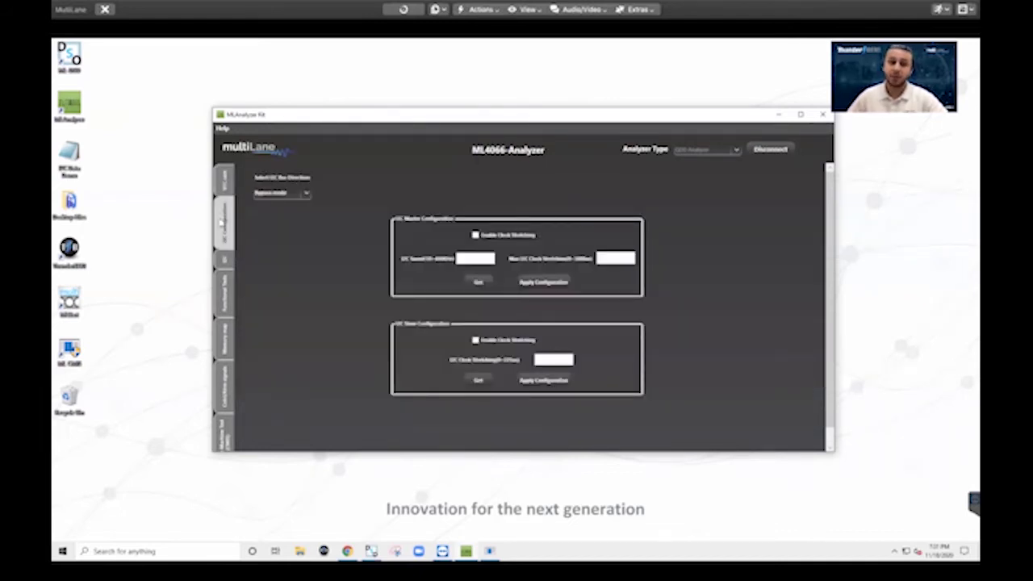
left_click(290, 195)
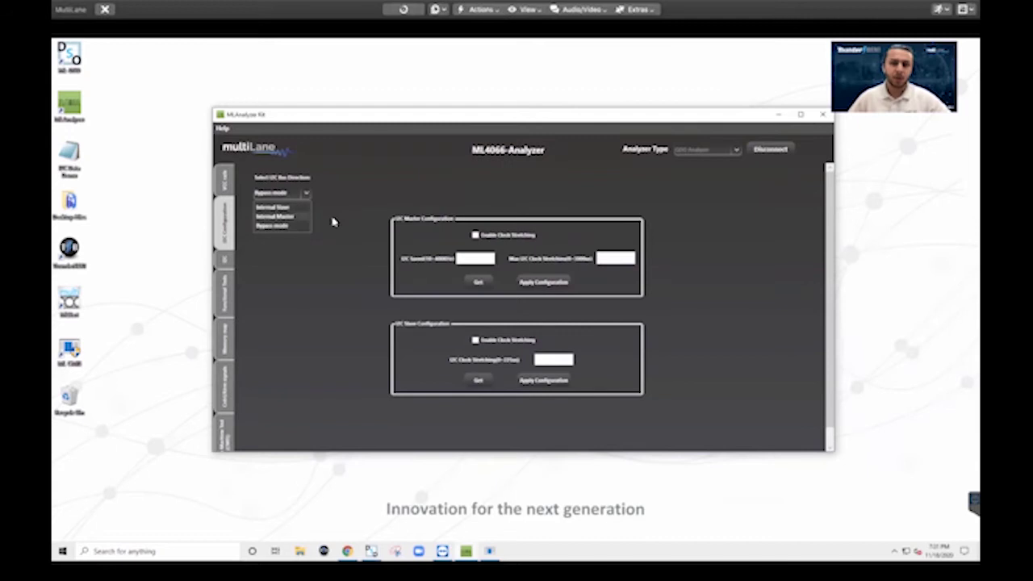
left_click(287, 219)
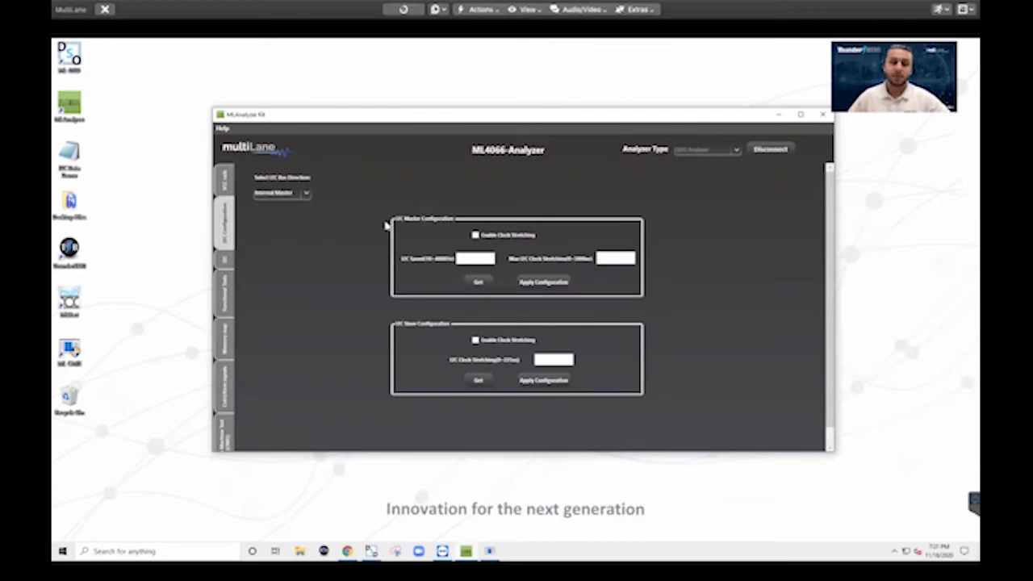
left_click(478, 282)
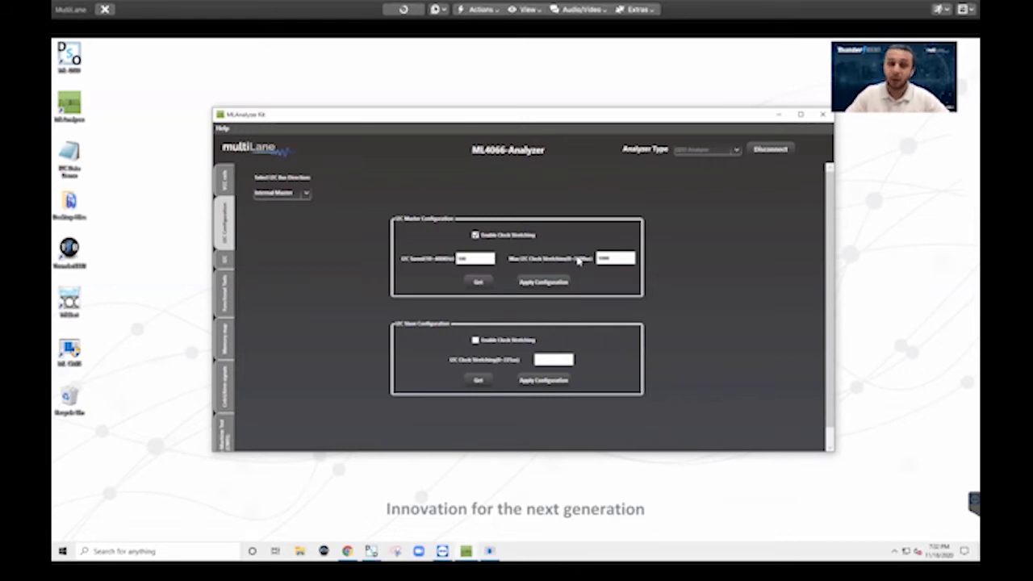
left_click(481, 288)
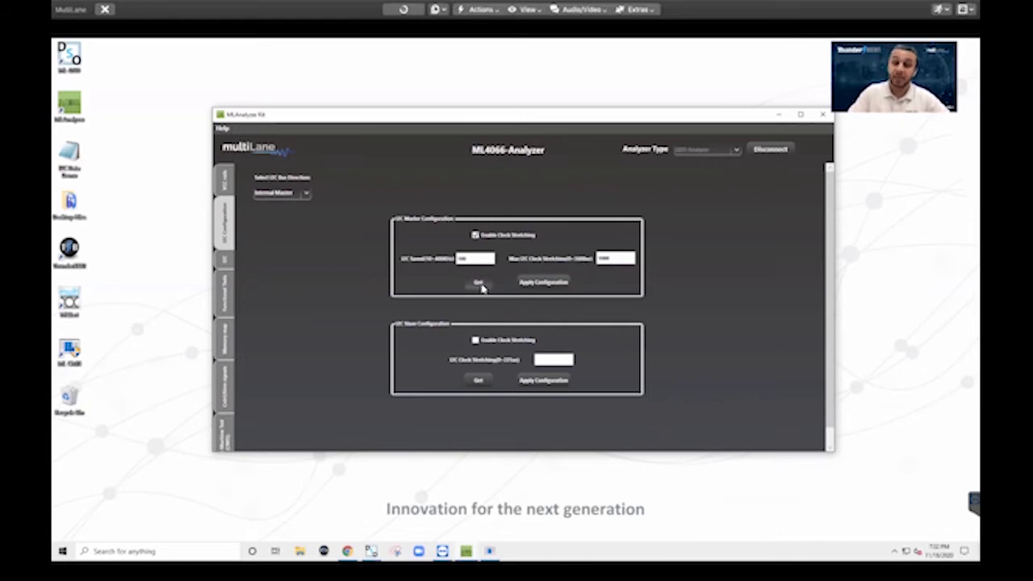
Step: Refresh the Memory Map table from the module, check the Version Id byte, then go to I2C Read/Write
left_click(228, 334)
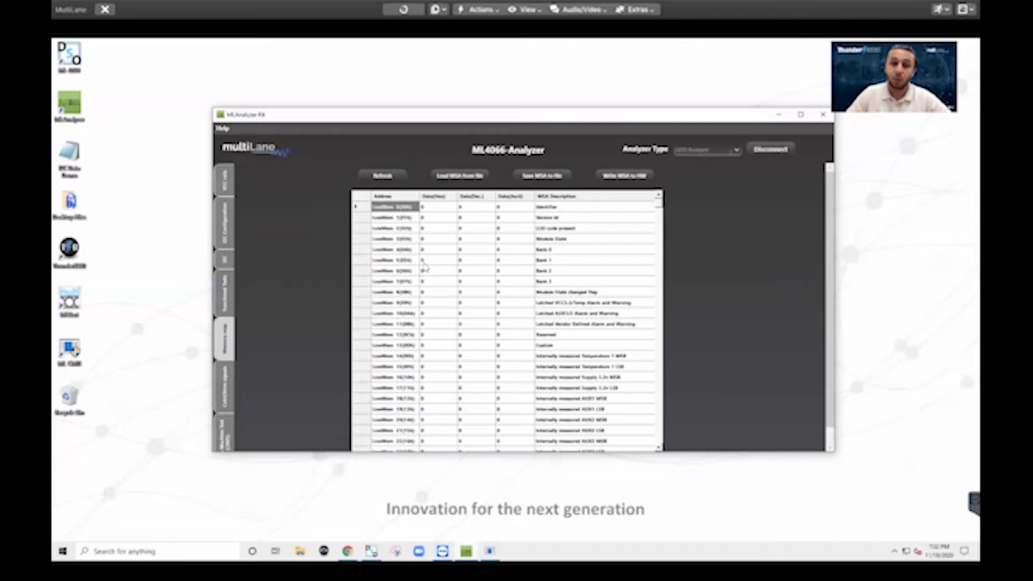
left_click(381, 176)
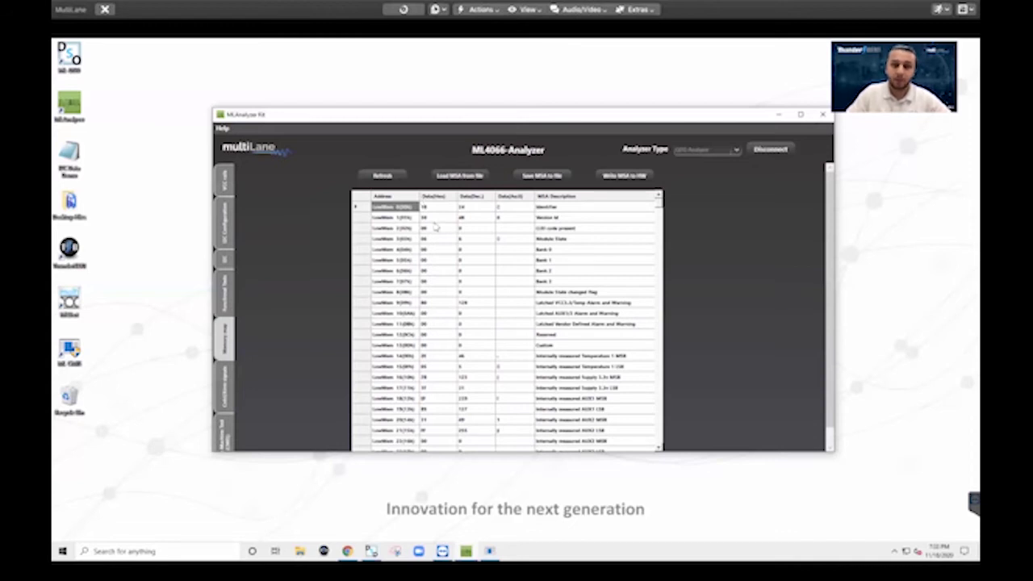
left_click(433, 220)
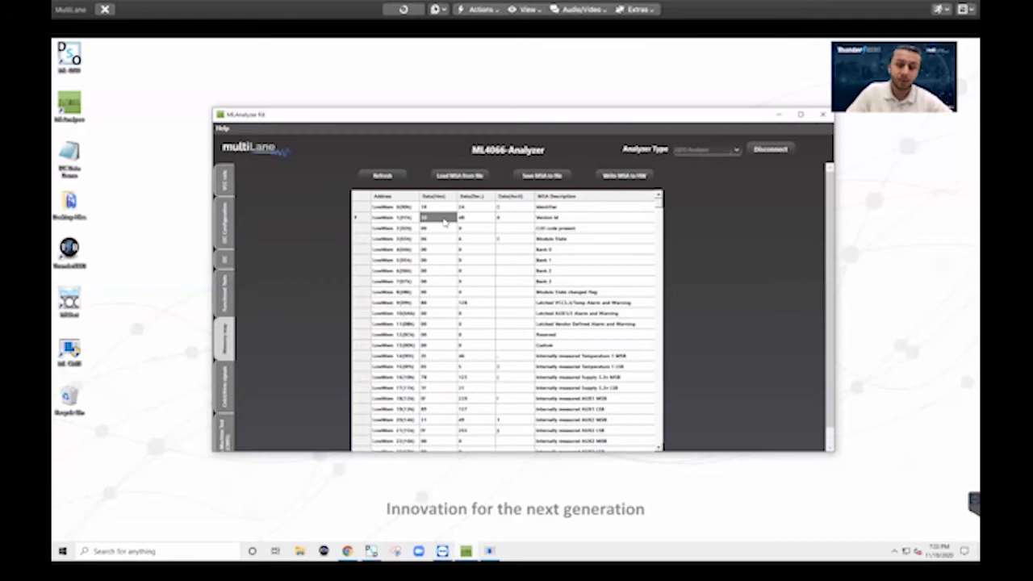
left_click(230, 296)
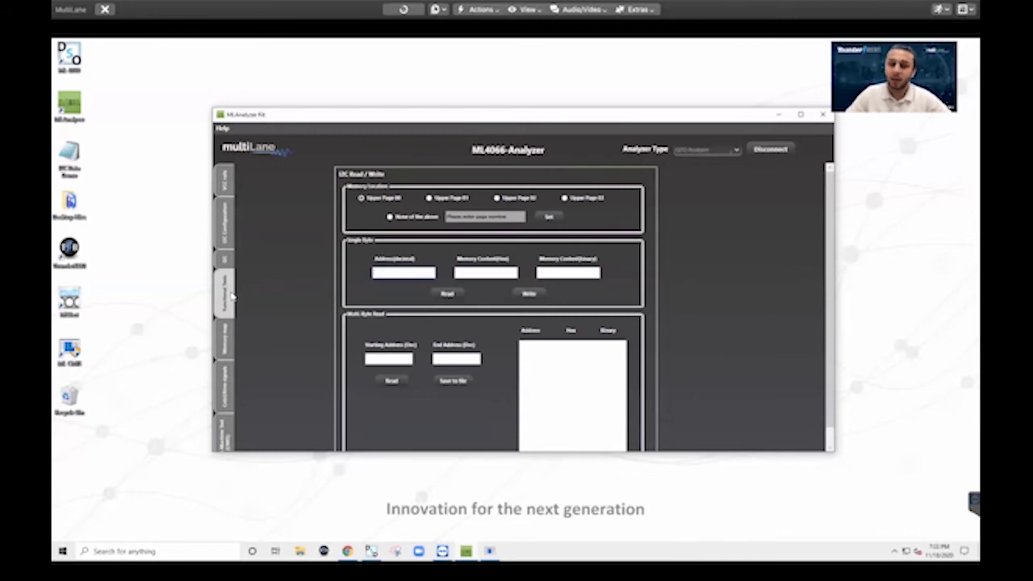
Step: Run a multi-byte read from starting address 0 to end address 10
left_click(389, 359)
type("0")
left_click(444, 361)
type("10")
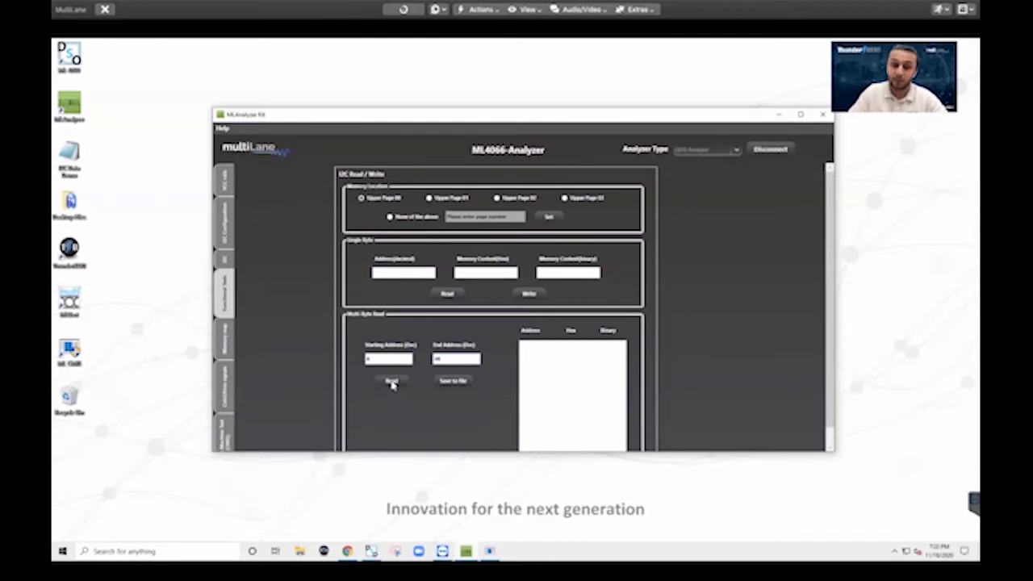
left_click(393, 383)
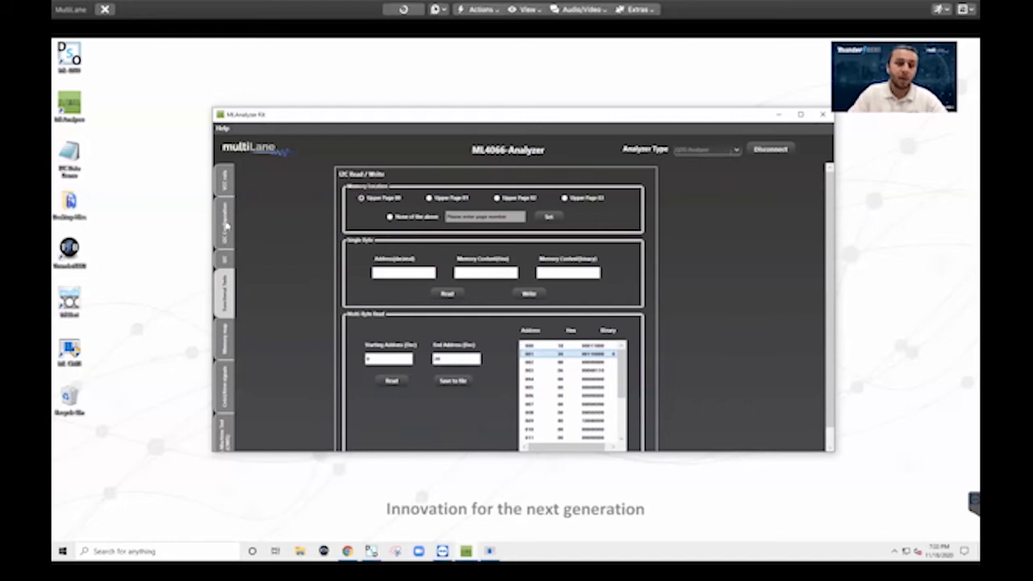
Step: Return to I2C Configuration and pick Bypass mode in the bus direction dropdown
left_click(226, 233)
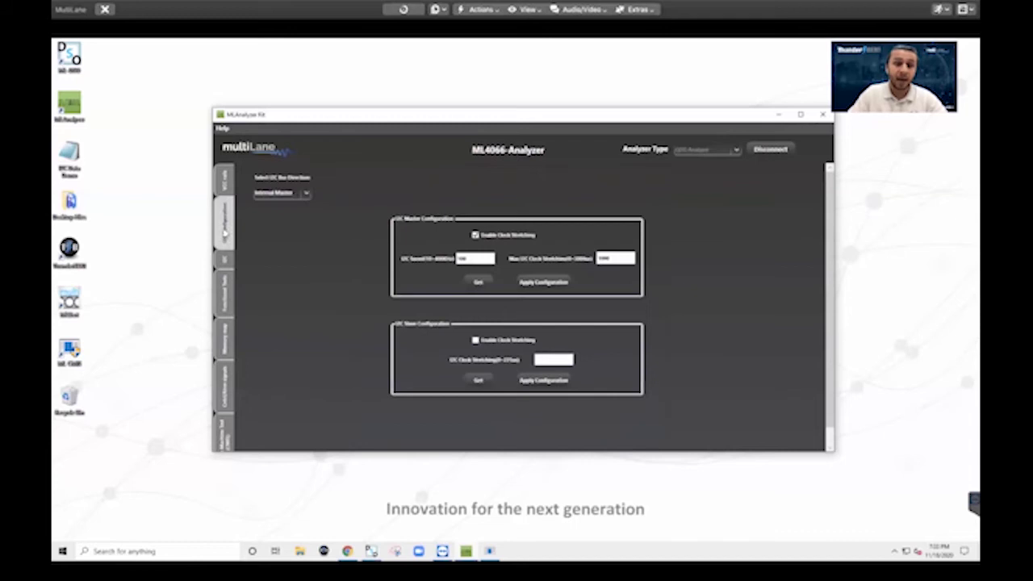
left_click(295, 195)
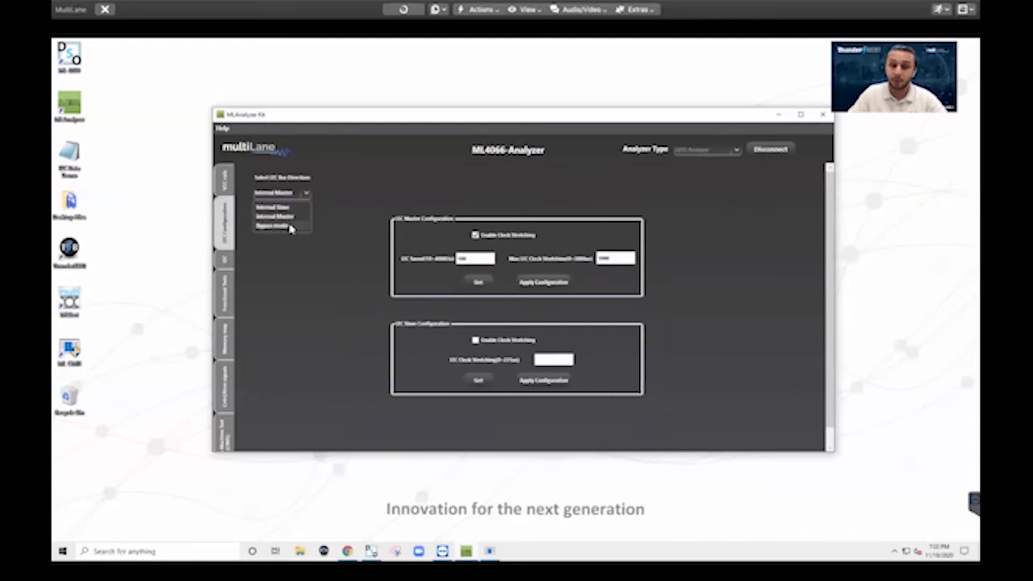
left_click(292, 227)
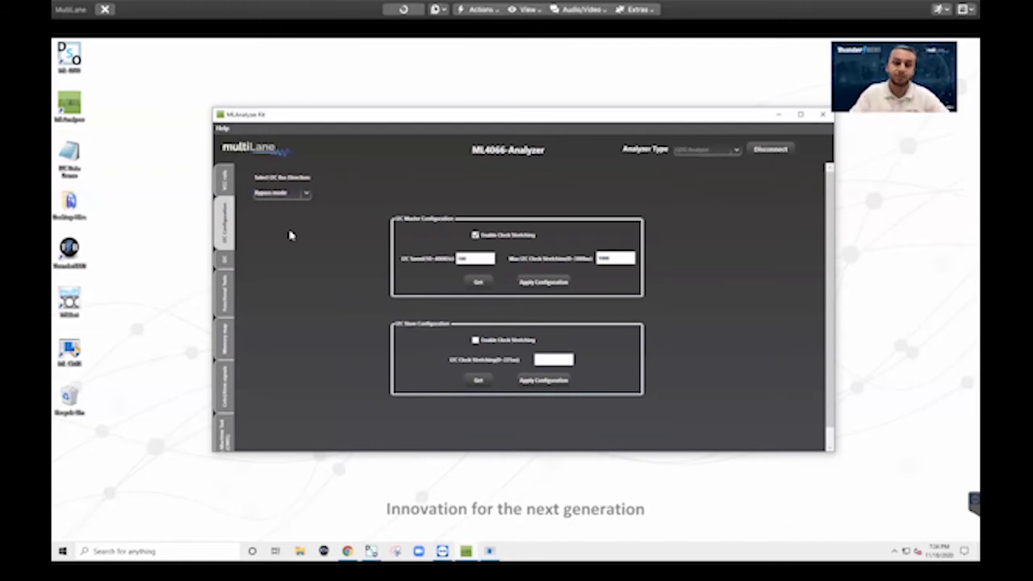
Step: Capture I2C packets in the I2C waveform view and select the decoded packet in the list
left_click(224, 297)
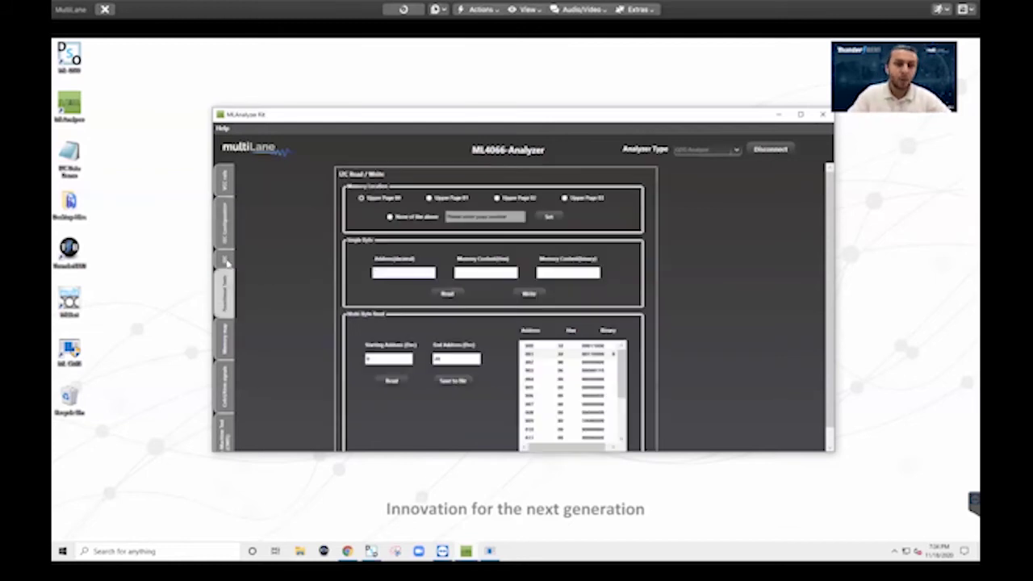
left_click(227, 262)
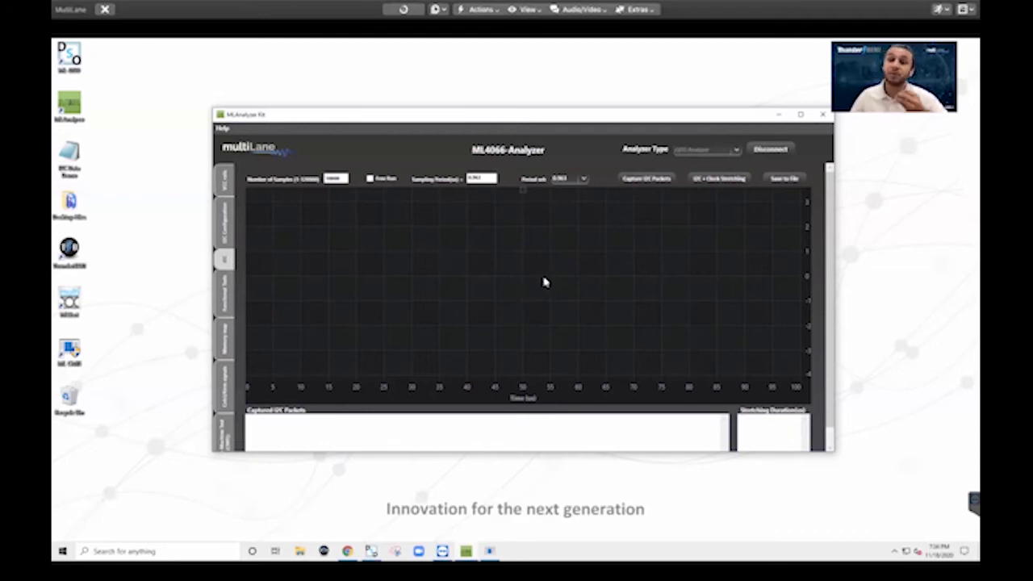
left_click(632, 177)
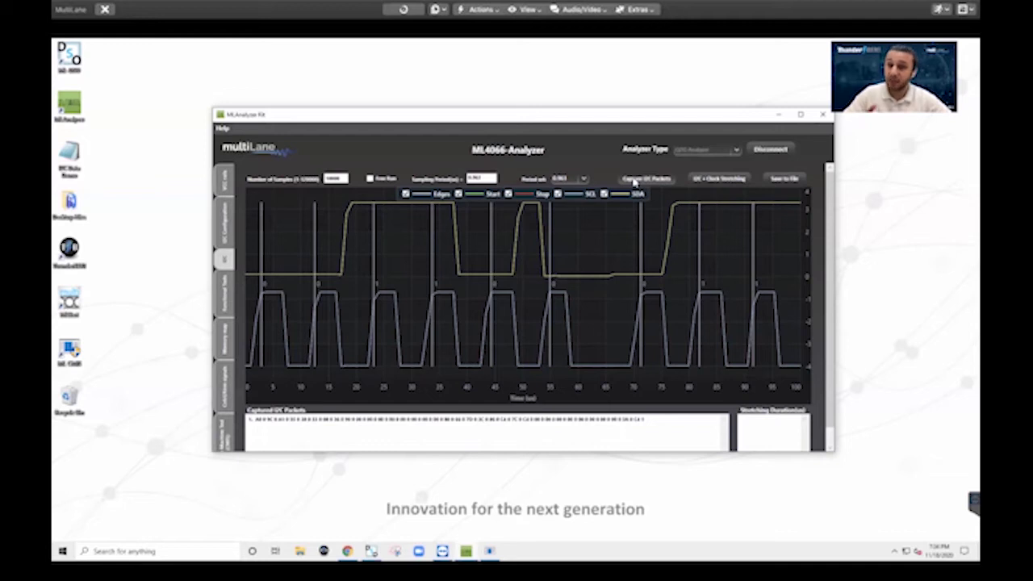
left_click(496, 422)
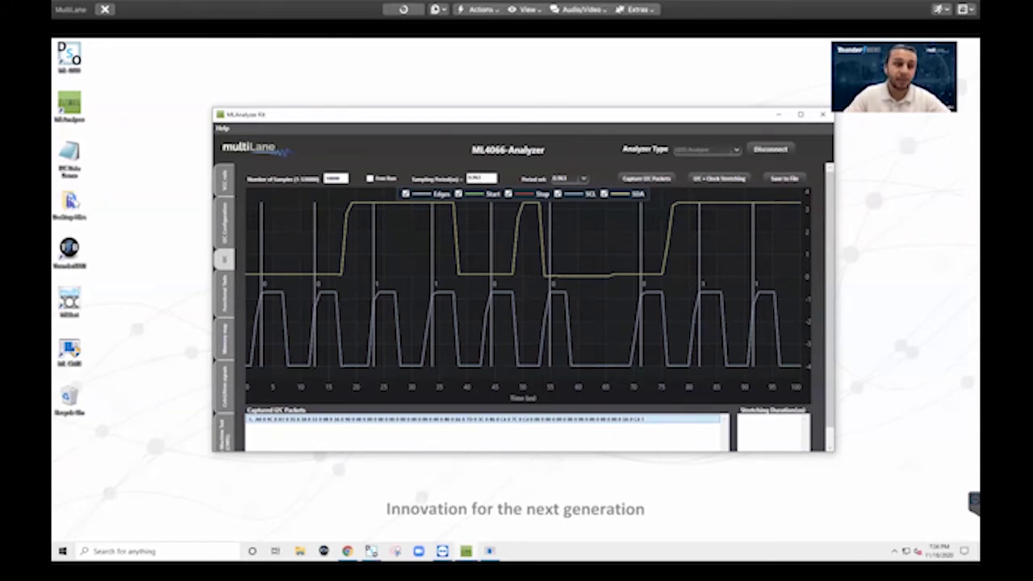
double_click(70, 202)
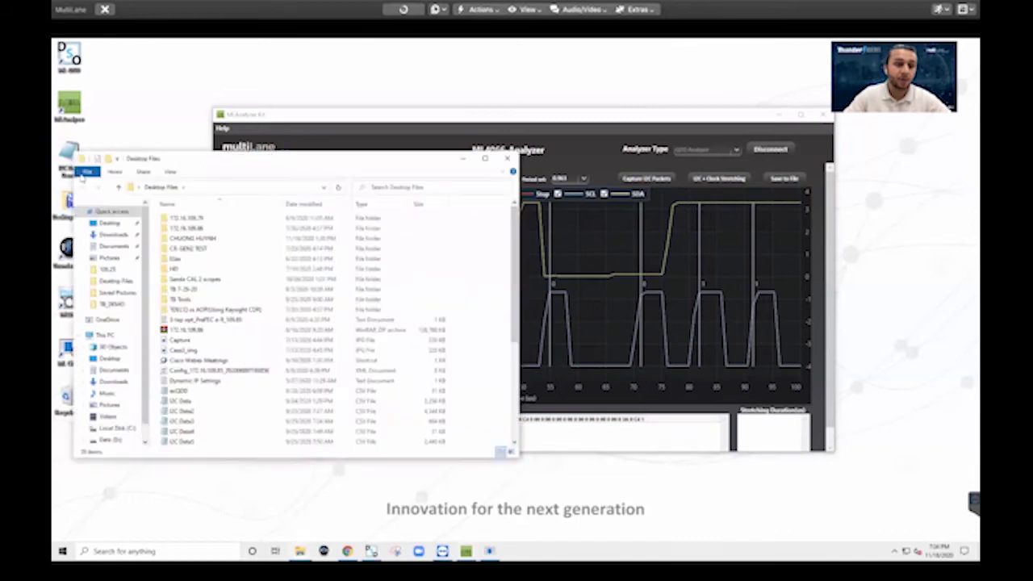
double_click(182, 442)
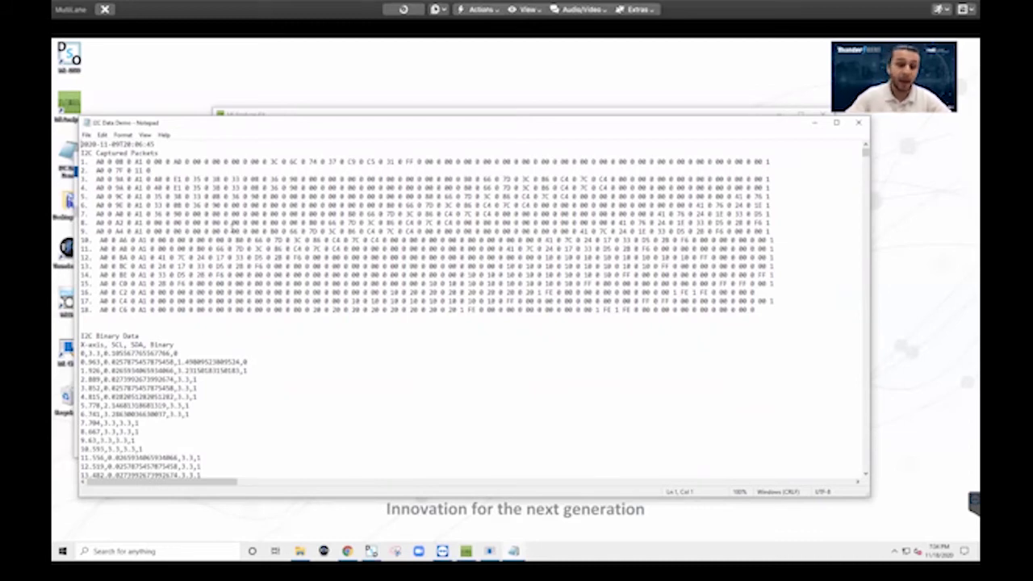
scroll(242, 275, "right", 1)
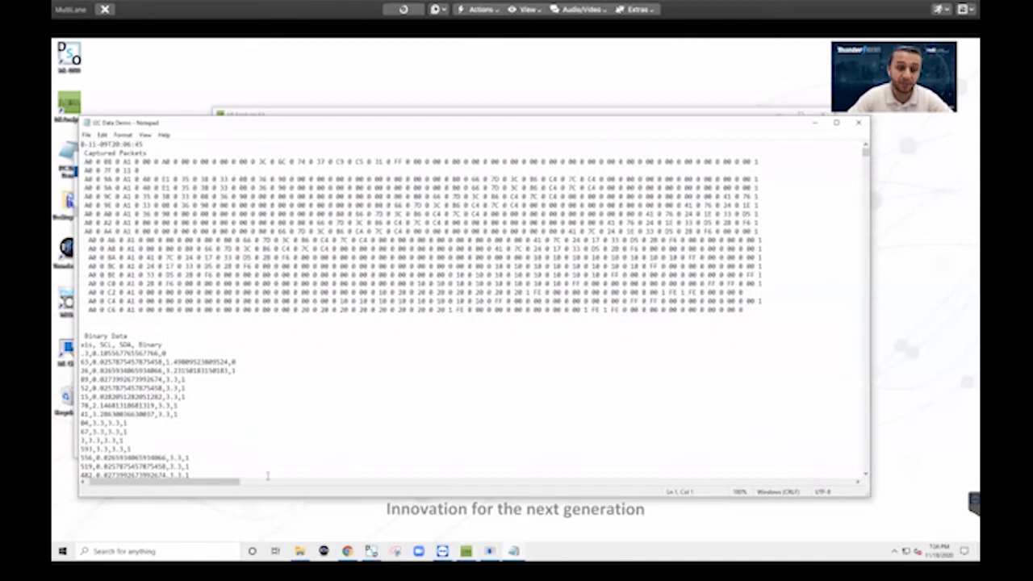
mouse_move(866, 153)
left_mouse_down()
mouse_move(864, 189)
mouse_move(865, 143)
left_mouse_up()
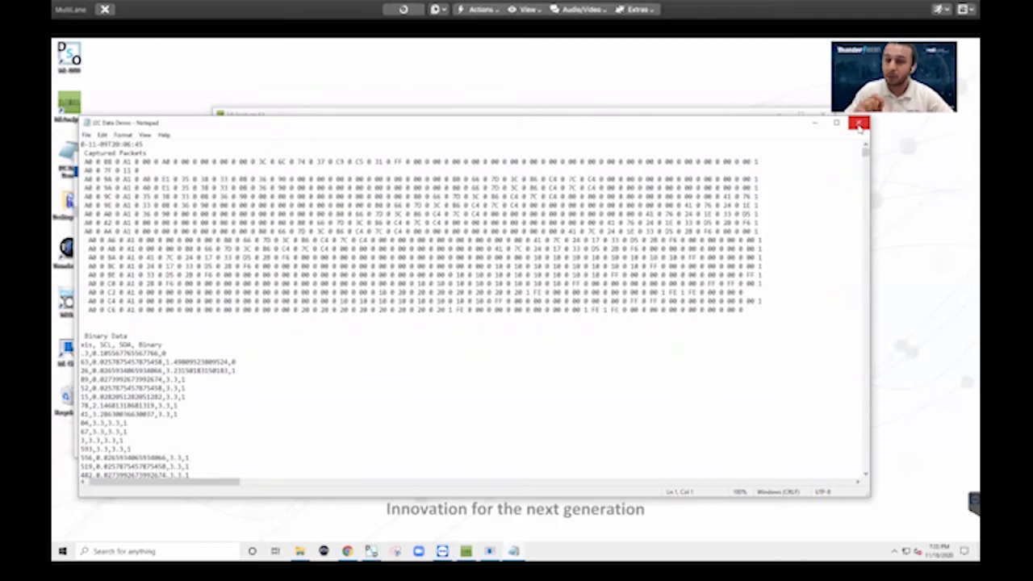
left_click(859, 124)
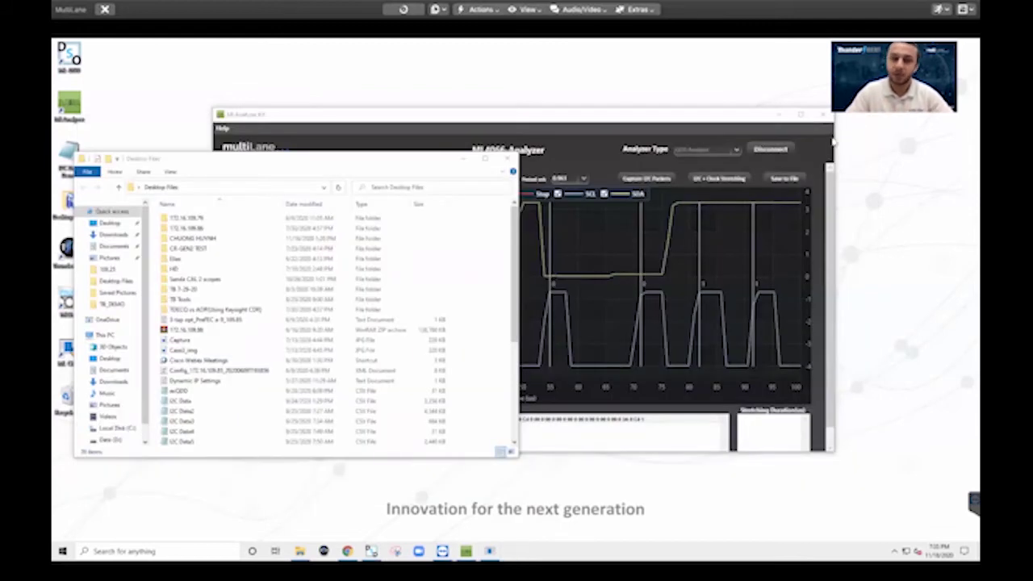
left_click(508, 160)
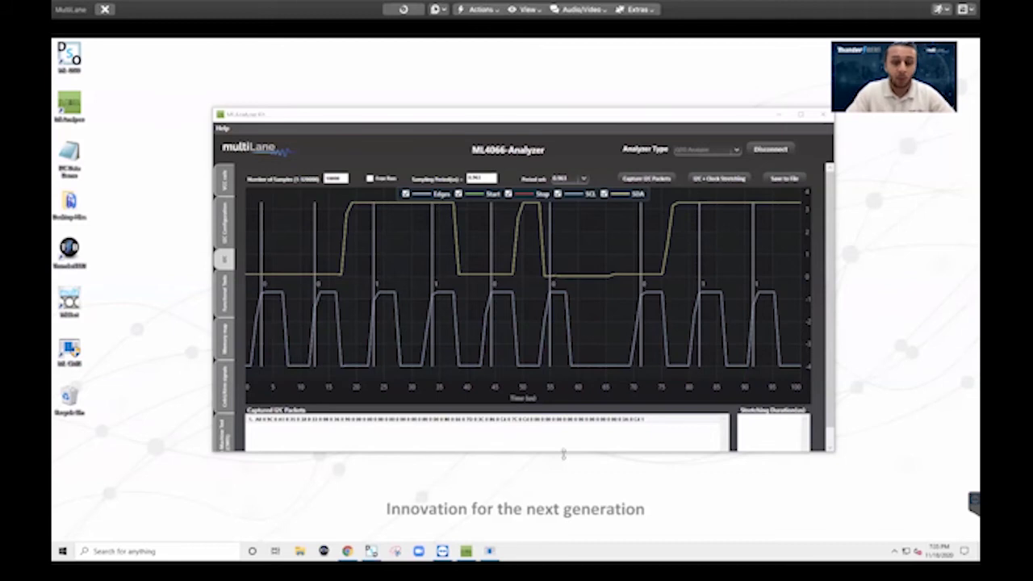
Step: Pause the CMIS kit's module monitor, dismiss the 'No I2C Capture Detected' warning, then resume monitoring
left_click(489, 551)
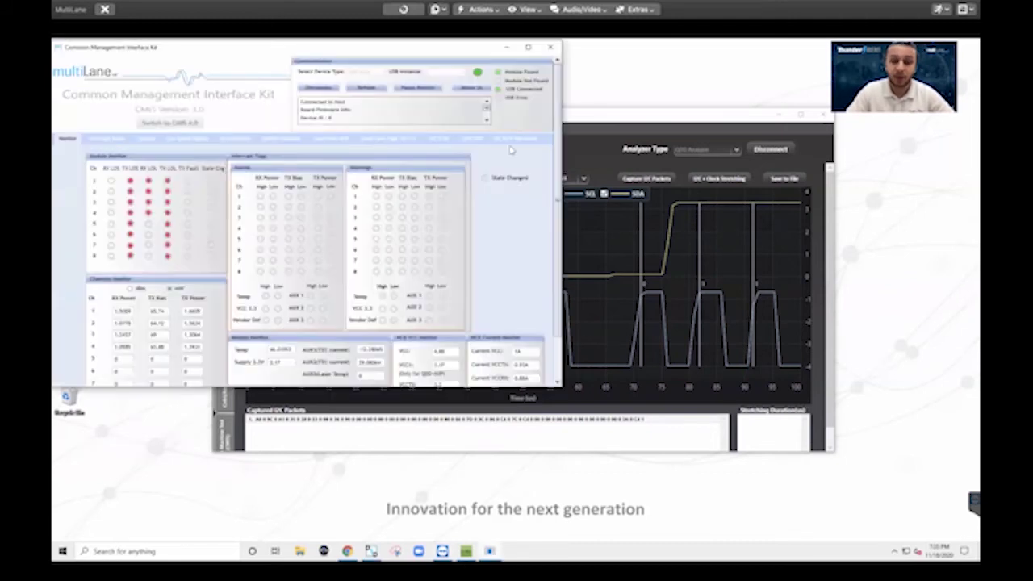
left_click(418, 88)
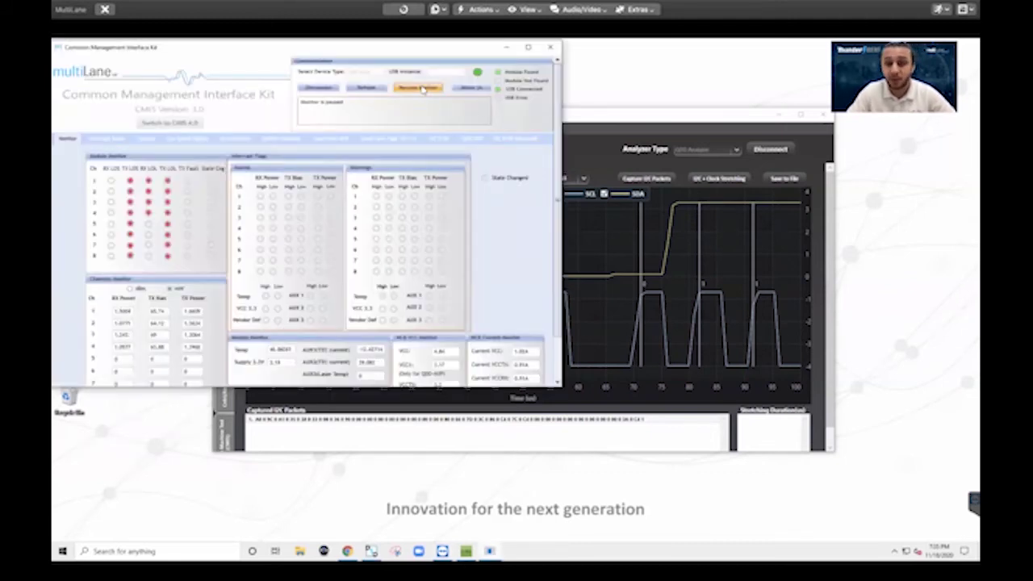
left_click(661, 127)
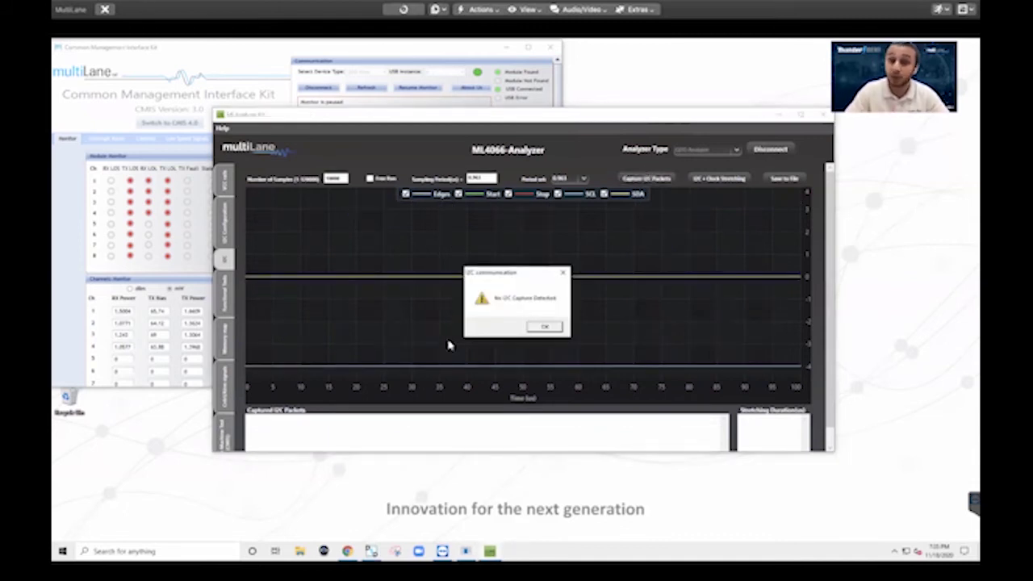
left_click(542, 327)
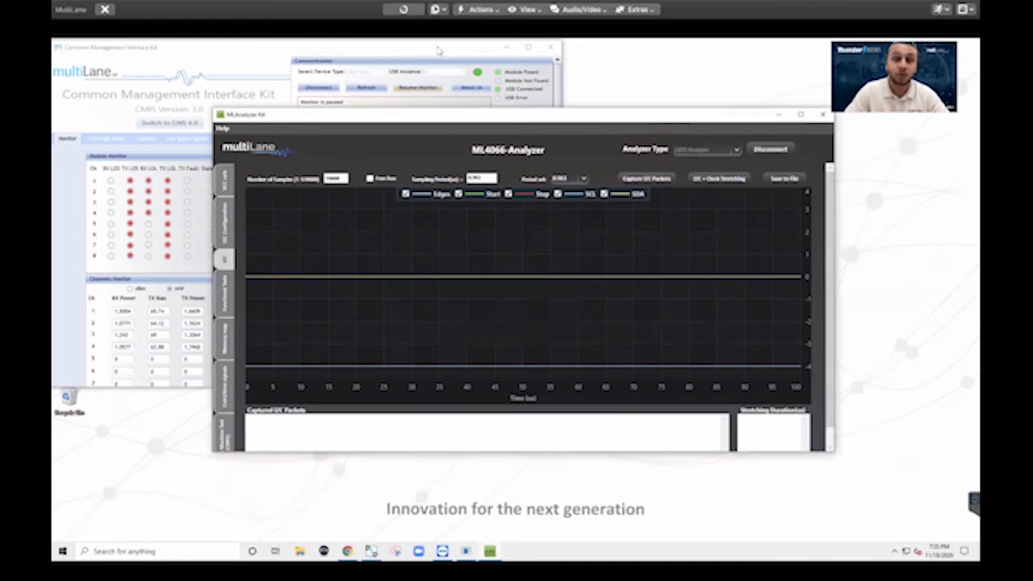
left_click(417, 87)
left_click(614, 225)
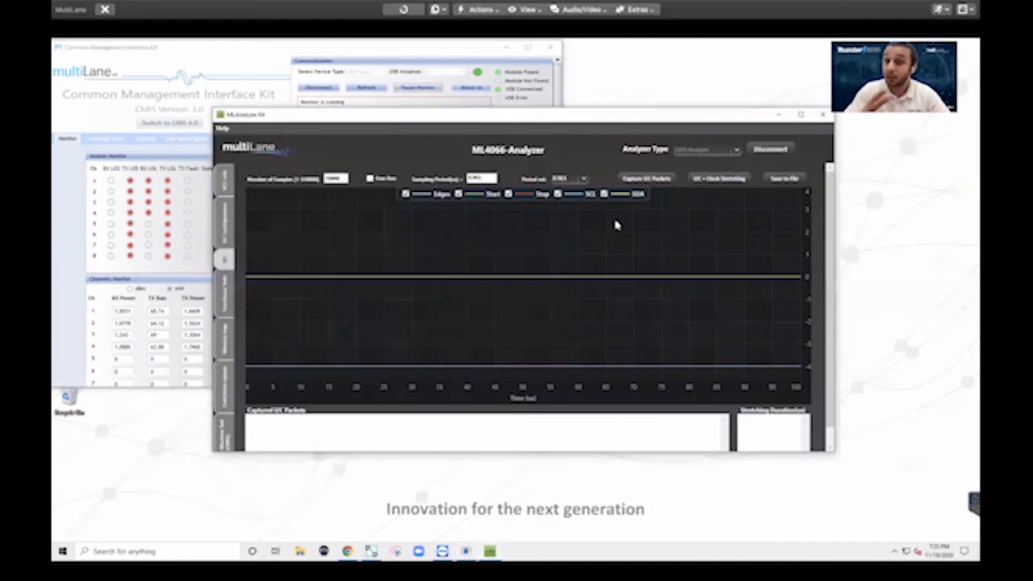
Step: Refresh the pull-up resistors: about 2 kΩ on ModPrsL and IntL, 0 kΩ on SCL and SDA
left_click(225, 373)
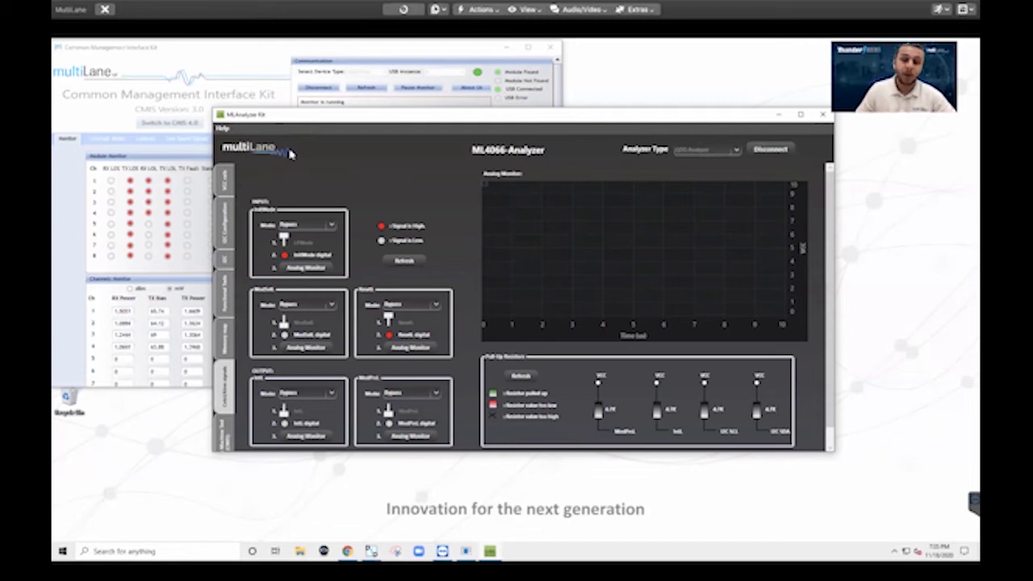
left_click(523, 379)
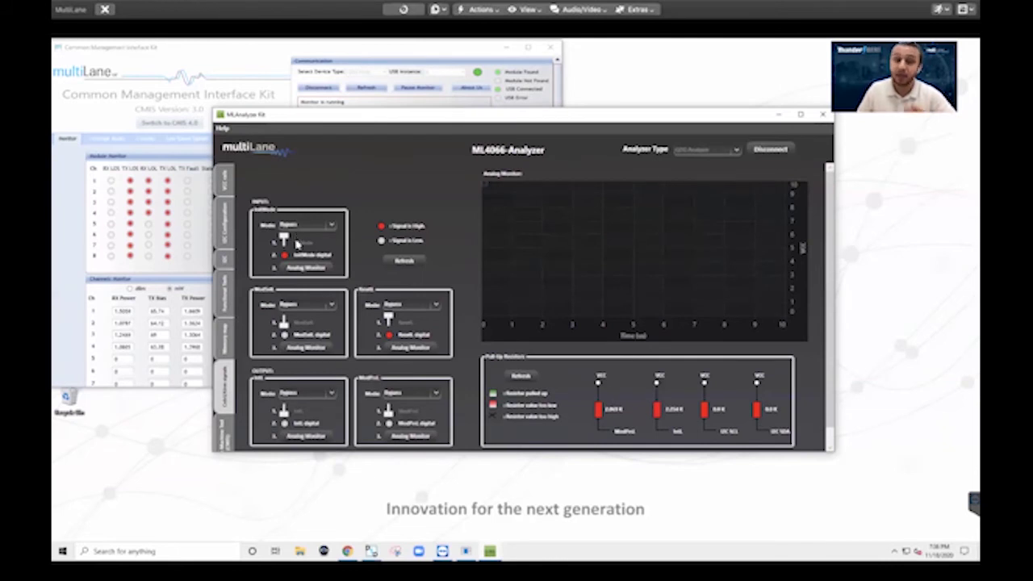
scroll(242, 360, "down", 1)
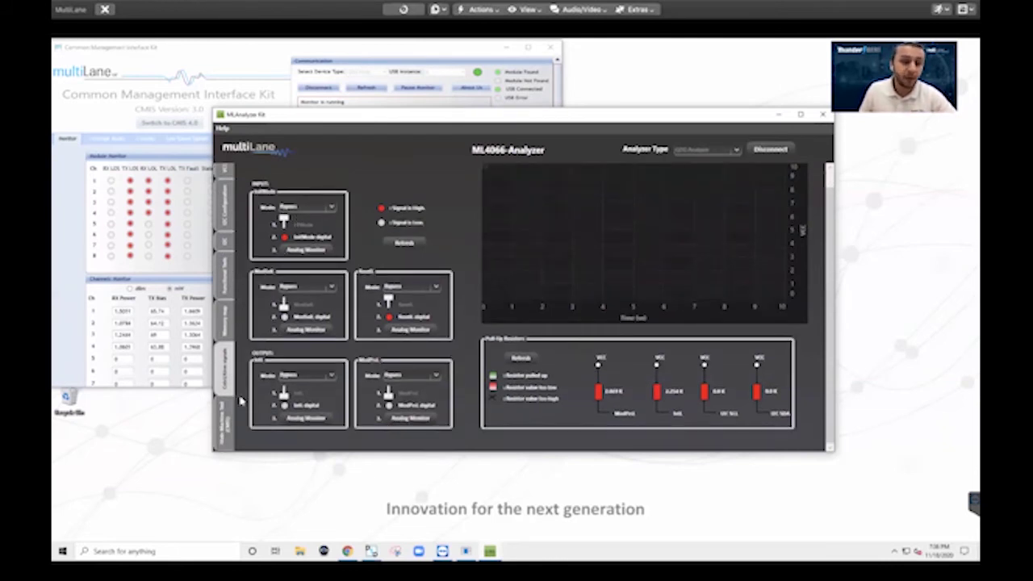
Step: Initialize the State Machine Test (CMIS) so the module reports Reset mode
left_click(227, 420)
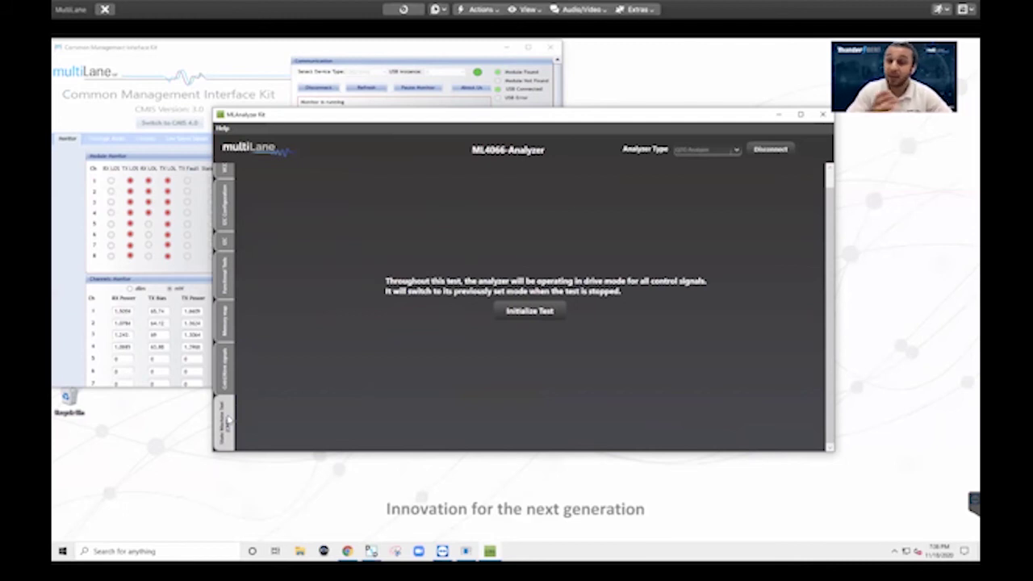
left_click(519, 316)
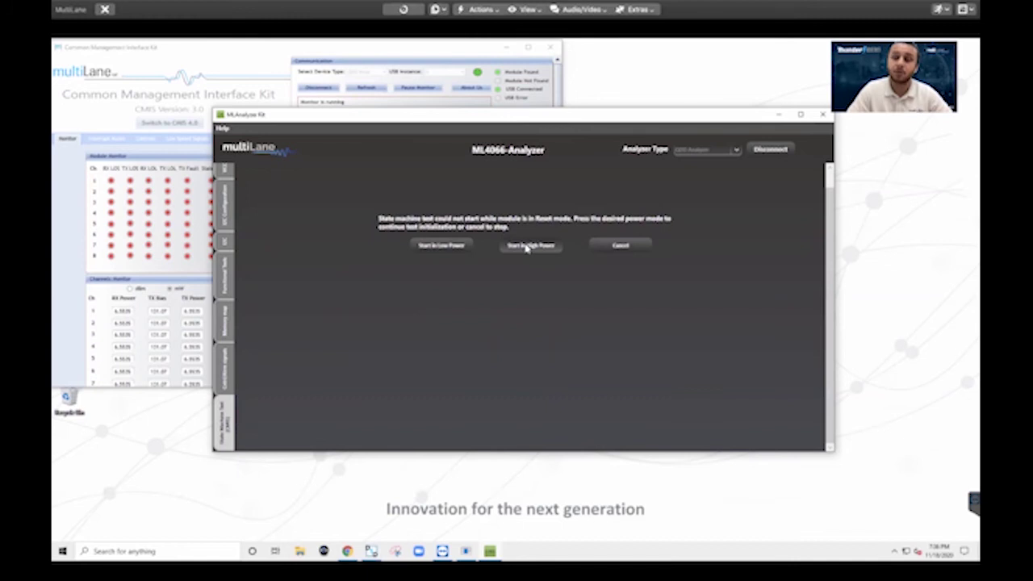
Step: Start the test in High Power, assert and release ResetS, and highlight the ModuleReady log entries
left_click(526, 246)
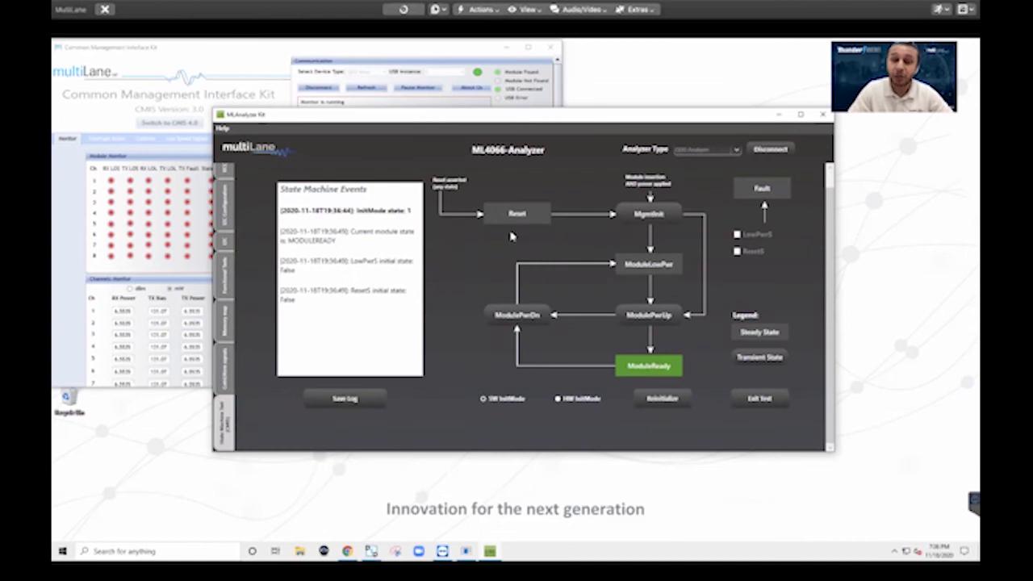
left_click(515, 214)
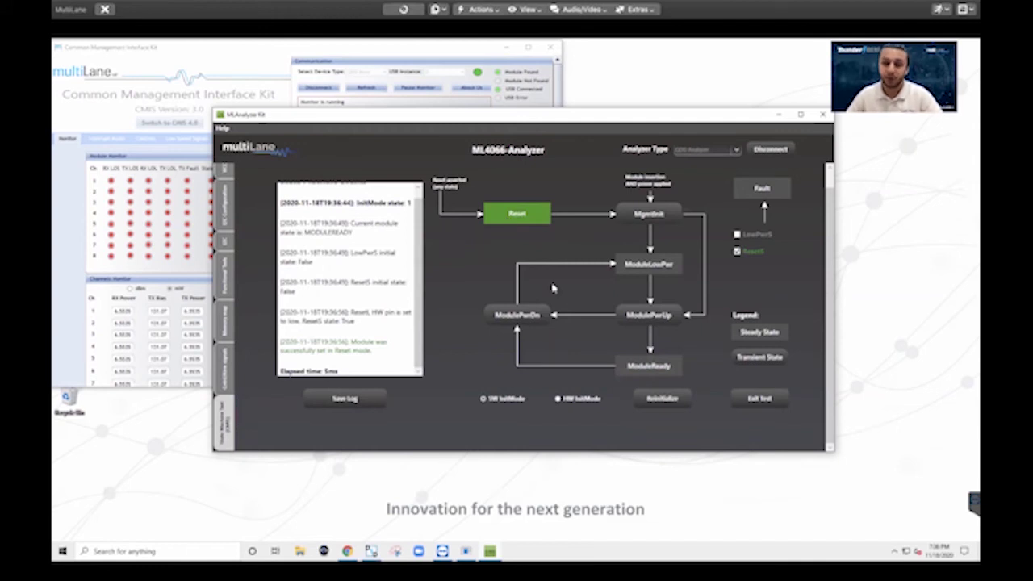
left_click(633, 365)
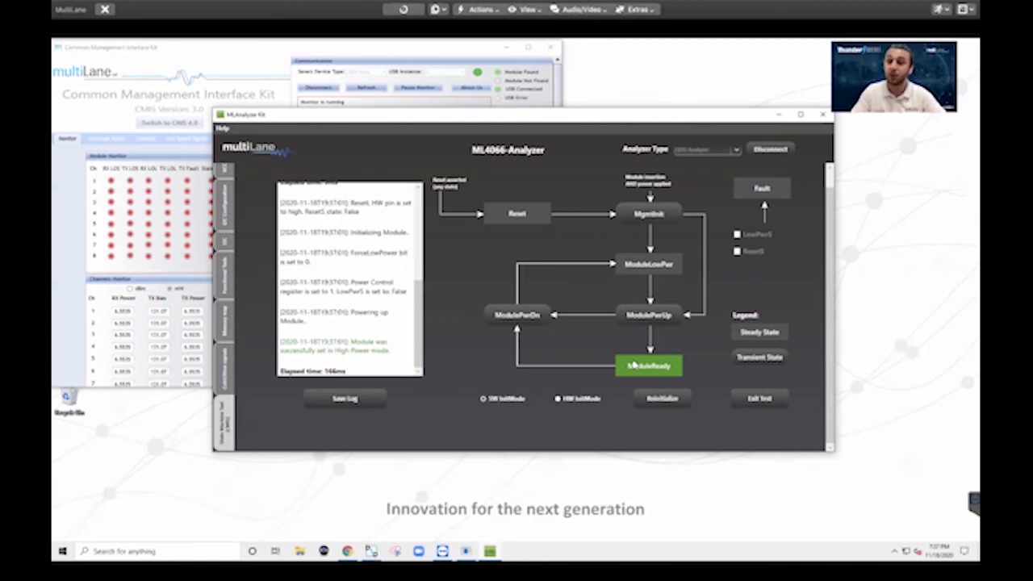
left_click_drag(346, 371, 257, 312)
Step: Toggle ResetS on and off again so the module faults during MgmtInit, and highlight the fault log
left_click(476, 309)
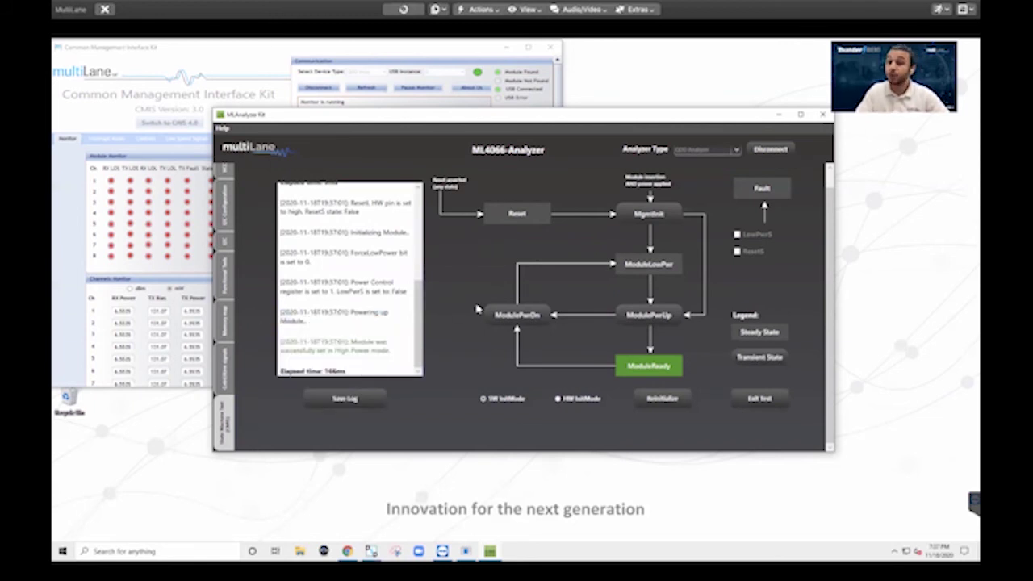
left_click(510, 215)
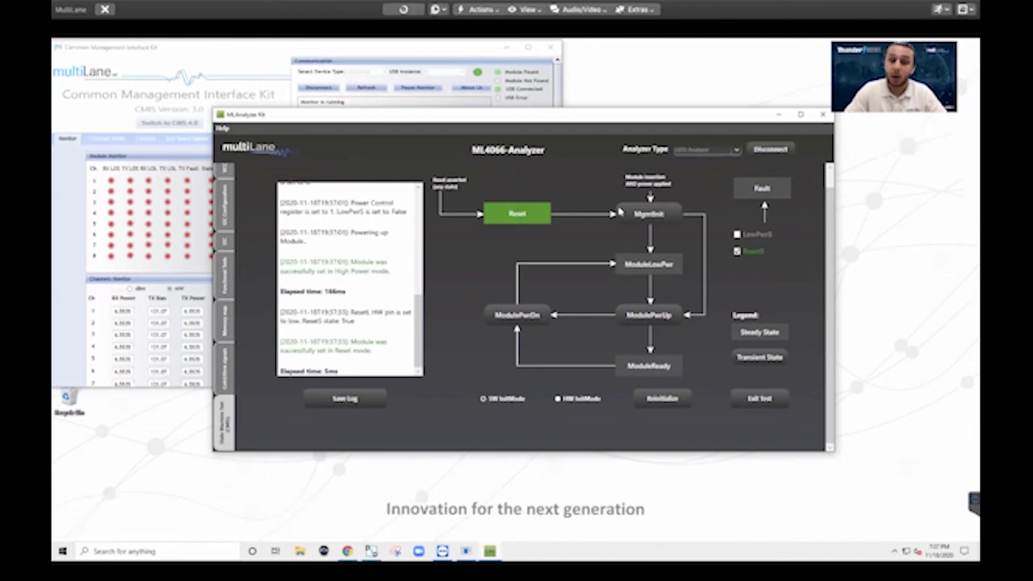
left_click(635, 267)
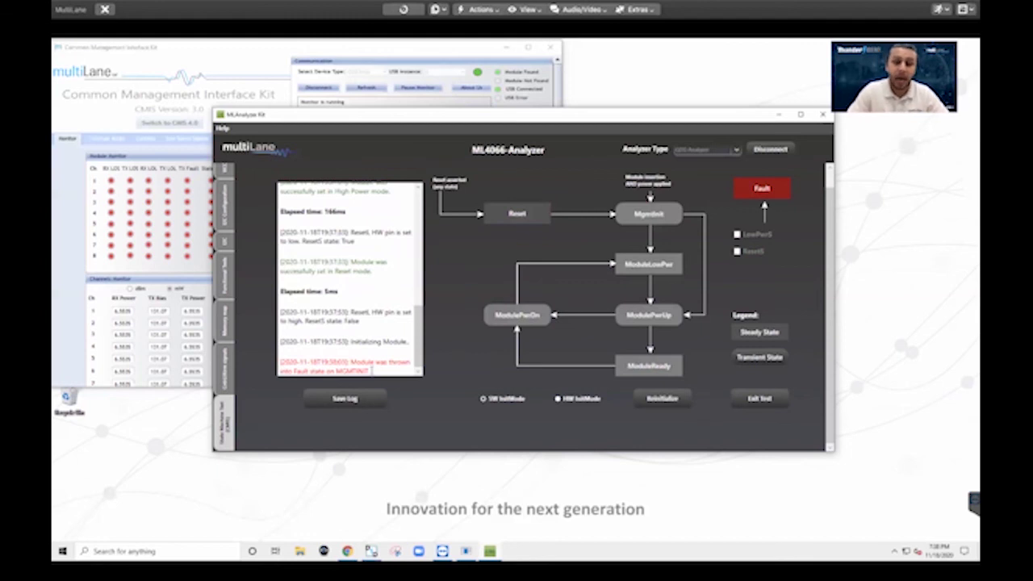
left_click_drag(373, 371, 255, 298)
left_click(300, 309)
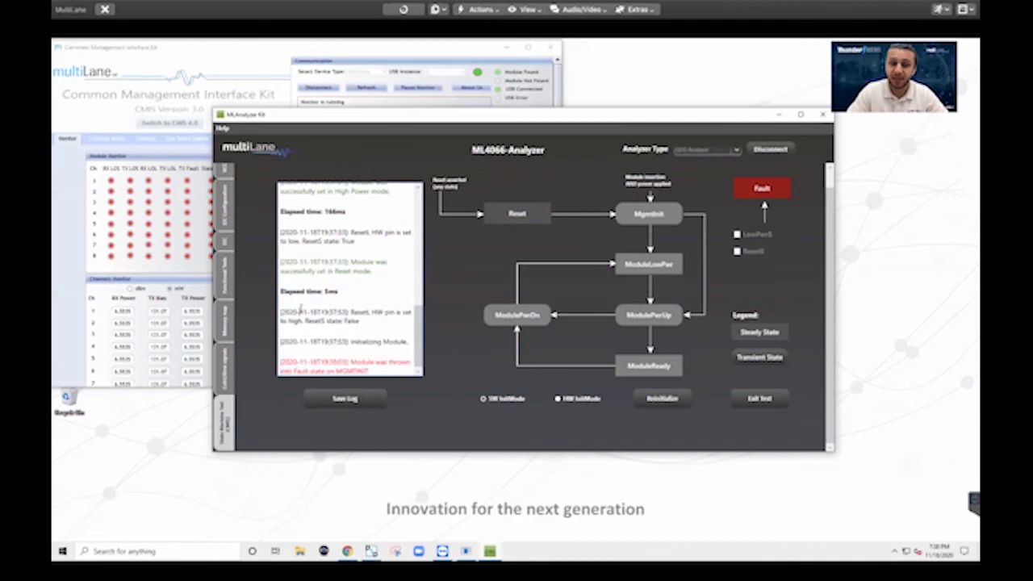